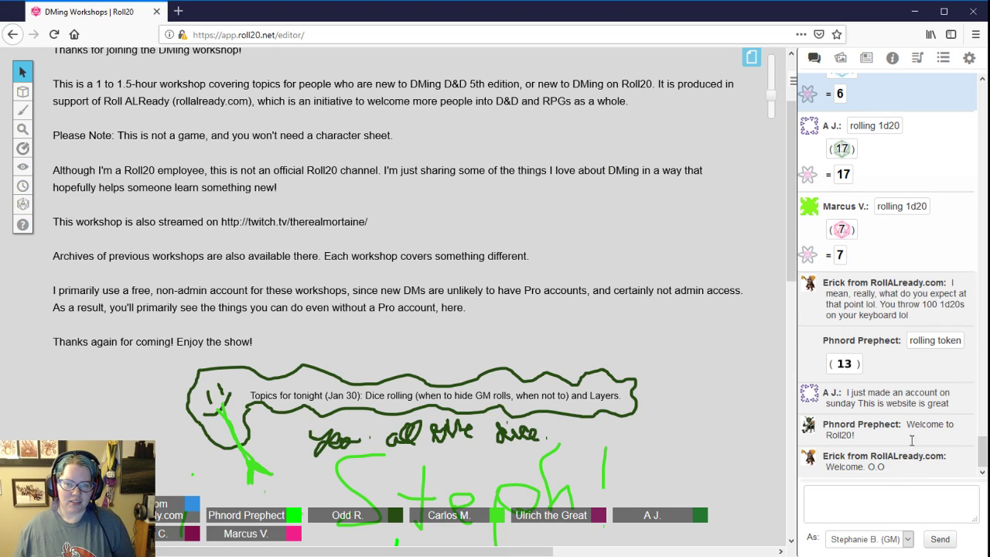
Step: Add a new macro to the game's collection and name it "Attack-and-Damage"
{"action": "left_click", "coordinate": [970, 62]}
{"action": "scroll", "coordinate": [957, 178], "scroll_direction": "up", "scroll_amount": 5}
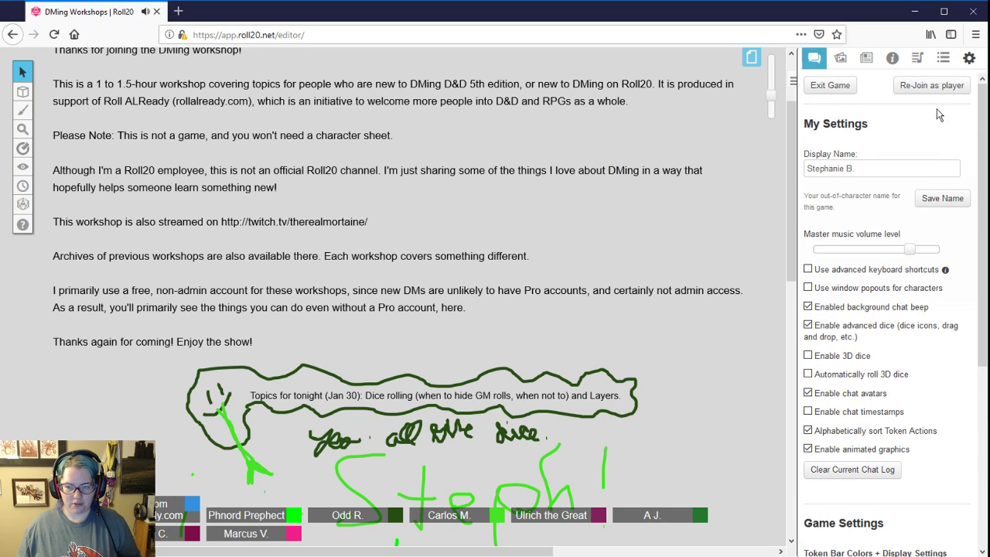
{"action": "left_click", "coordinate": [943, 61]}
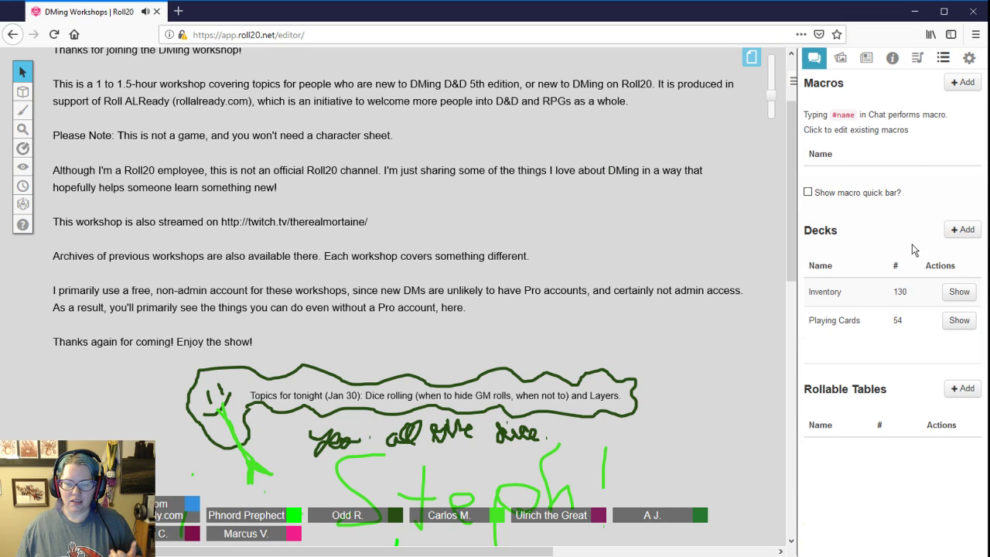
{"action": "left_click", "coordinate": [963, 82]}
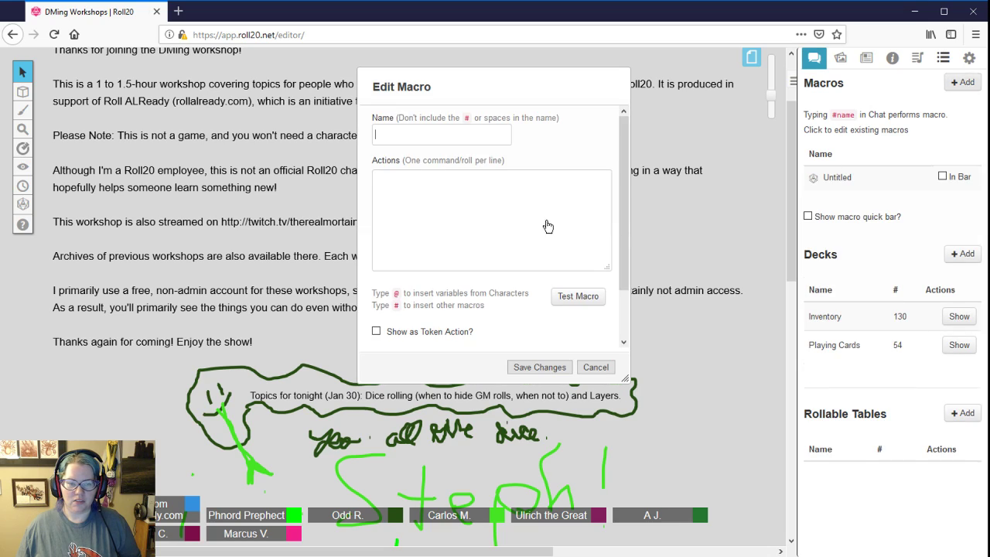
{"action": "type", "text": "Attack-and-Damage"}
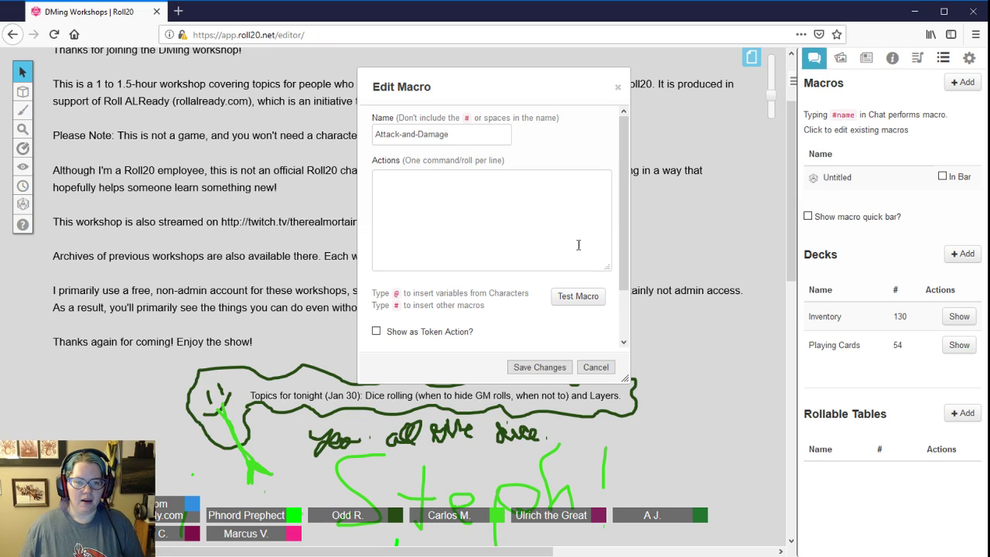
Step: Show the chat log and enter "/r 1d20+3" as the macro's attack roll action
{"action": "left_click", "coordinate": [460, 213]}
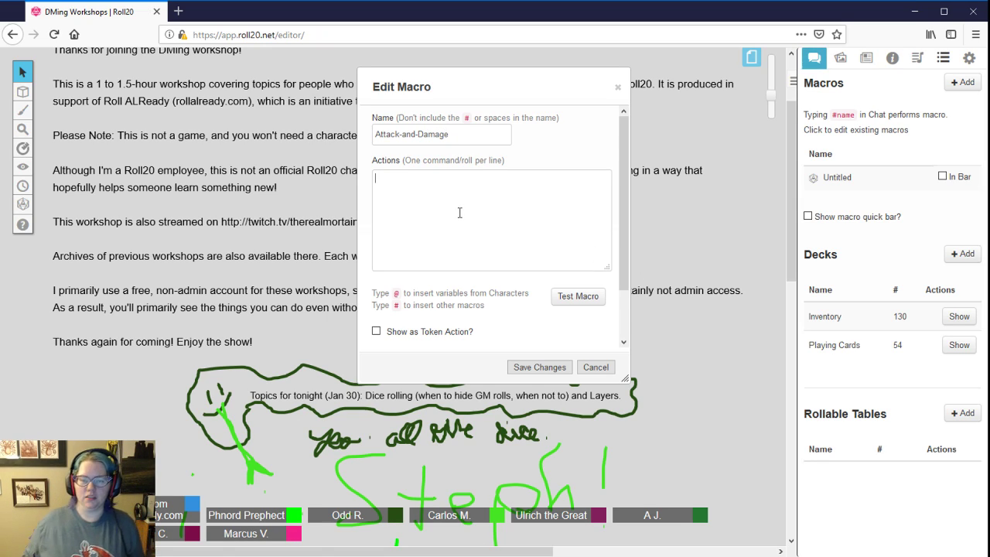
{"action": "left_click", "coordinate": [812, 58]}
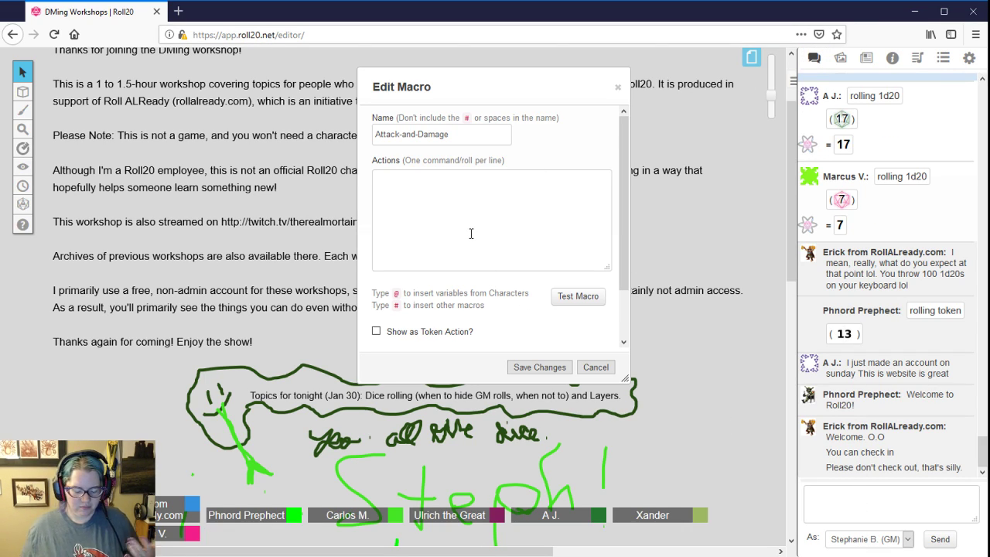
{"action": "type", "text": "/r "}
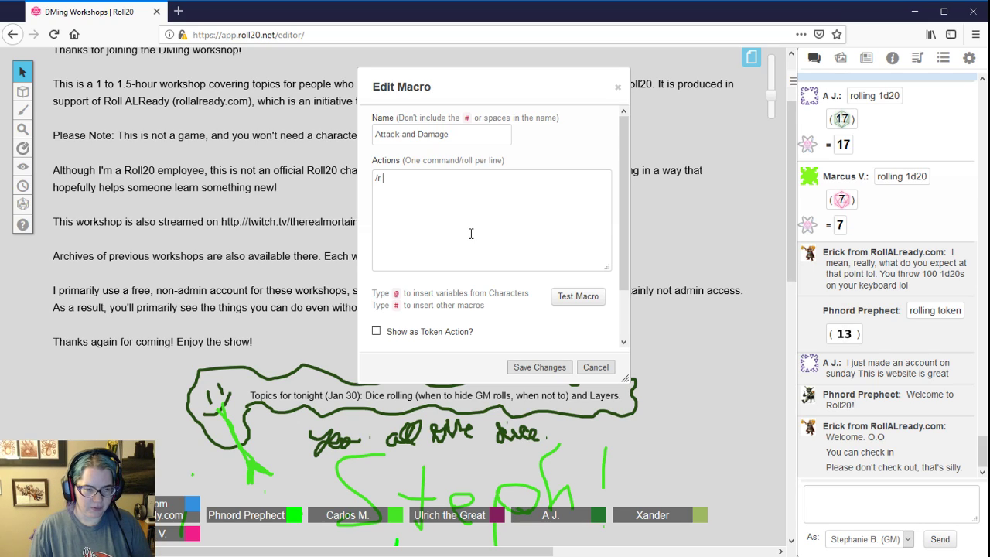
{"action": "type", "text": "1d20+3"}
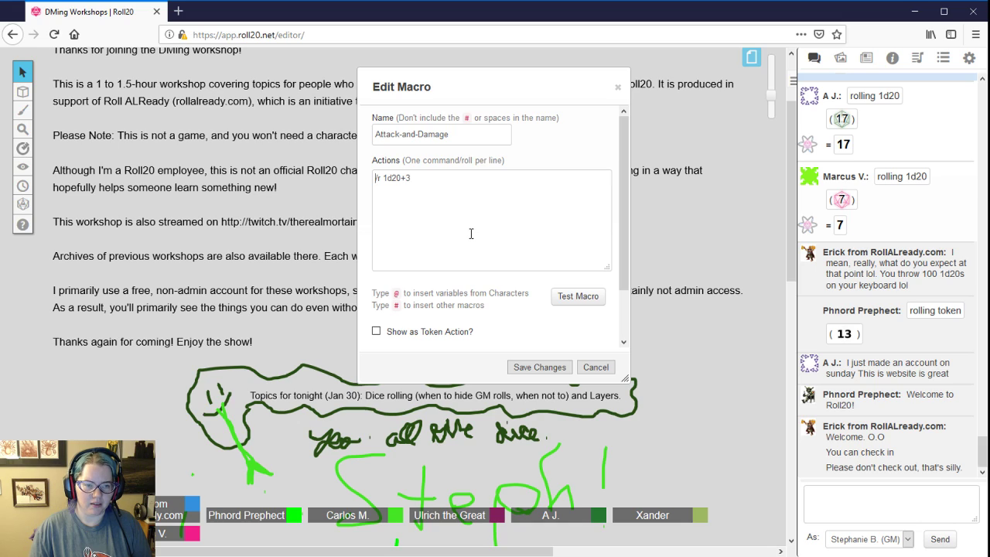
Step: Add "/me swings her sword like a boss!" above the attack roll and "/r 1d6+3" below it, and test the macro
{"action": "key", "text": "Home"}
{"action": "key", "text": "Return"}
{"action": "key", "text": "Up"}
{"action": "type", "text": "/me"}
{"action": "type", "text": " swings her sw"}
{"action": "type", "text": "ord like a boss"}
{"action": "type", "text": "! "}
{"action": "type", "text": "/r 1d20+3 /r 1d"}
{"action": "type", "text": "6"}
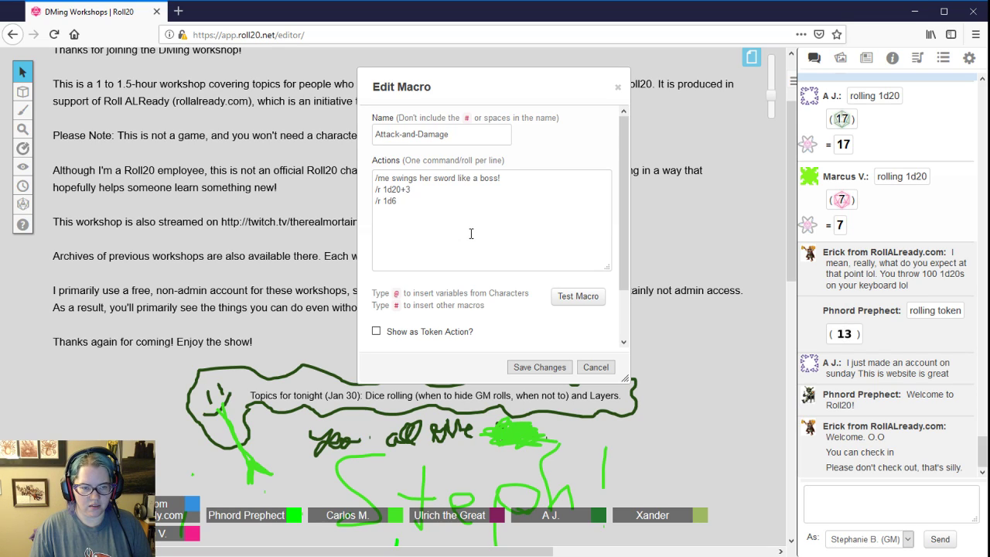
{"action": "type", "text": "+3"}
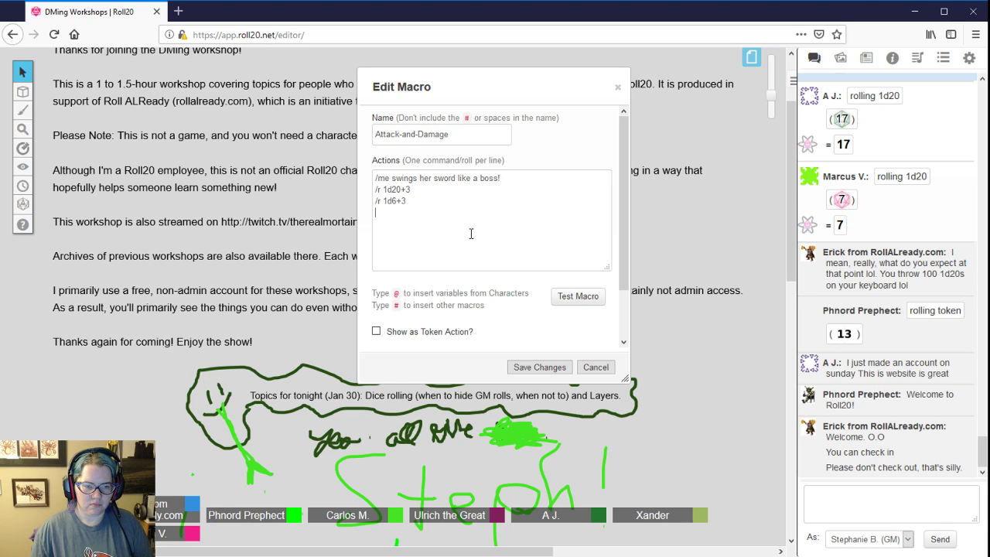
{"action": "left_click", "coordinate": [569, 297]}
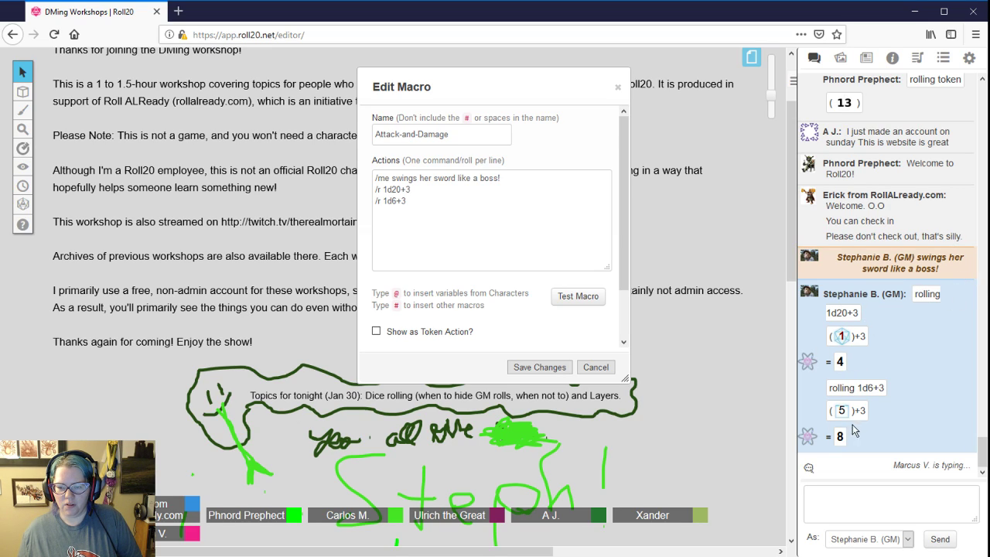
{"action": "left_click", "coordinate": [537, 180]}
{"action": "type", "text": "She"}
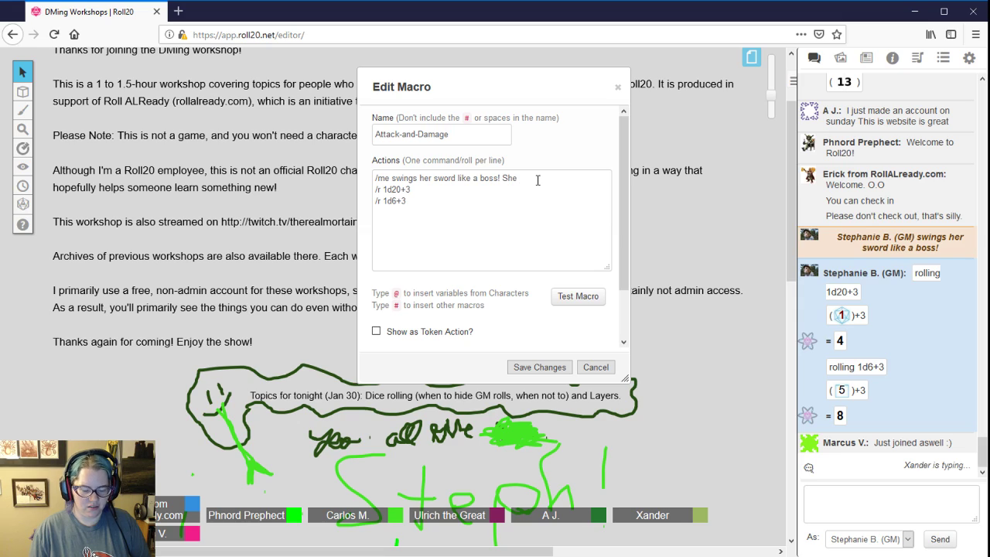
{"action": "key", "text": "ctrl+shift+Left"}
{"action": "key", "text": "BackSpace"}
{"action": "key", "text": "BackSpace"}
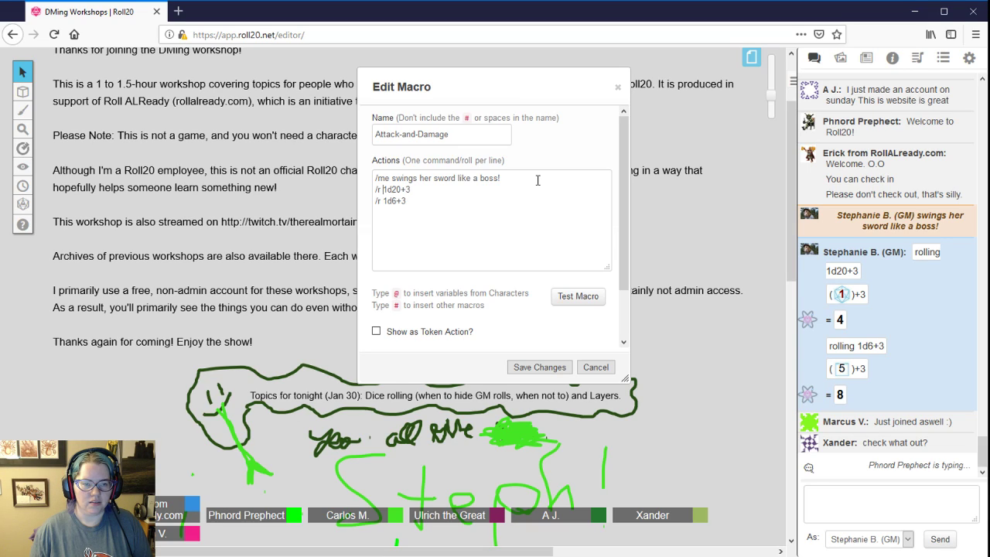
Step: Turn the attack roll line into an emote with an inline roll, "/me [[1d20+3]]"
{"action": "key", "text": "BackSpace"}
{"action": "key", "text": "BackSpace"}
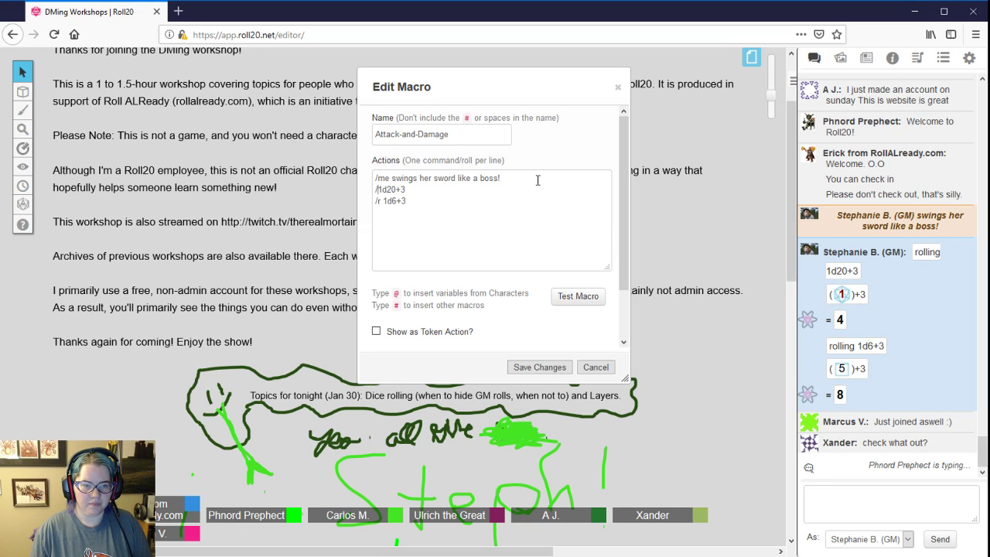
{"action": "key", "text": "BackSpace"}
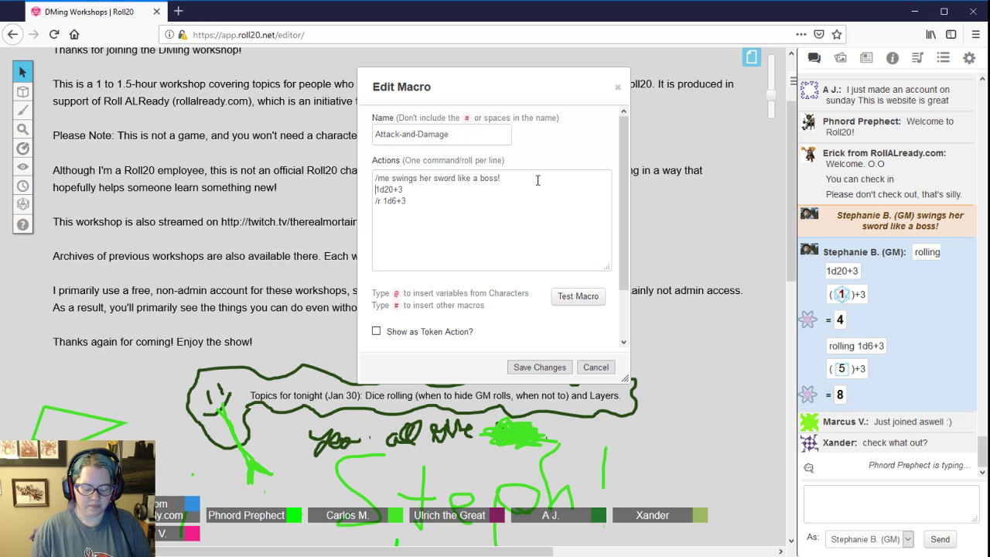
{"action": "type", "text": "/me "}
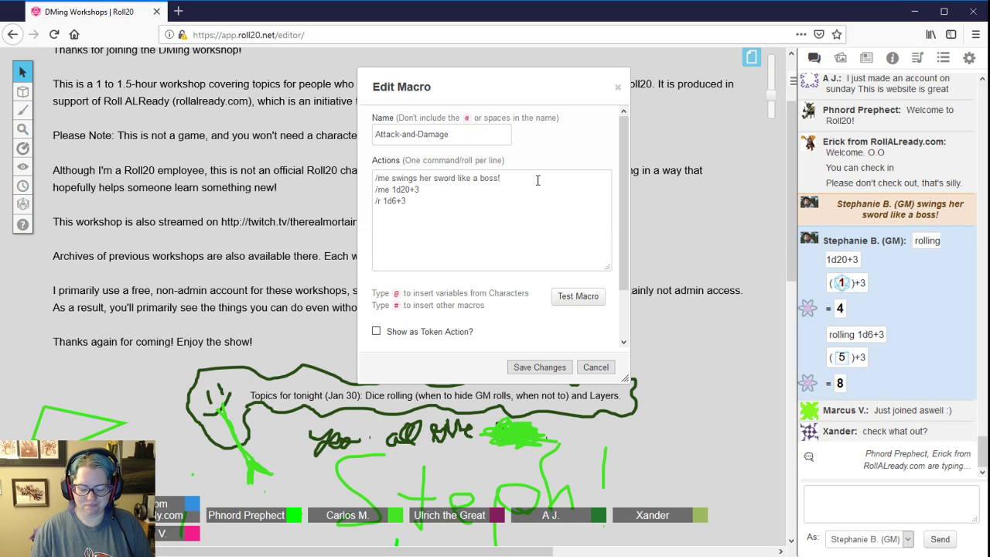
{"action": "type", "text": "[[1d20+3"}
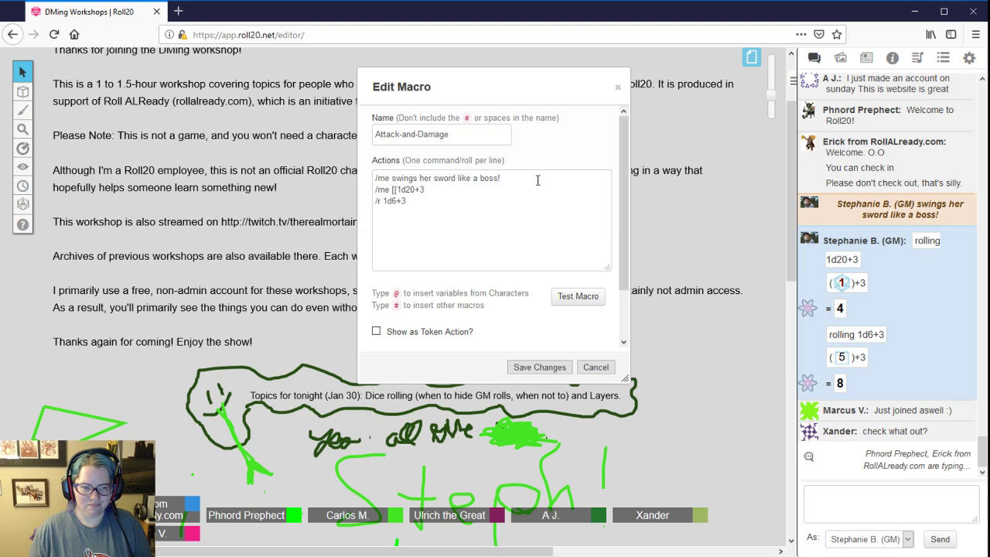
{"action": "type", "text": "]]"}
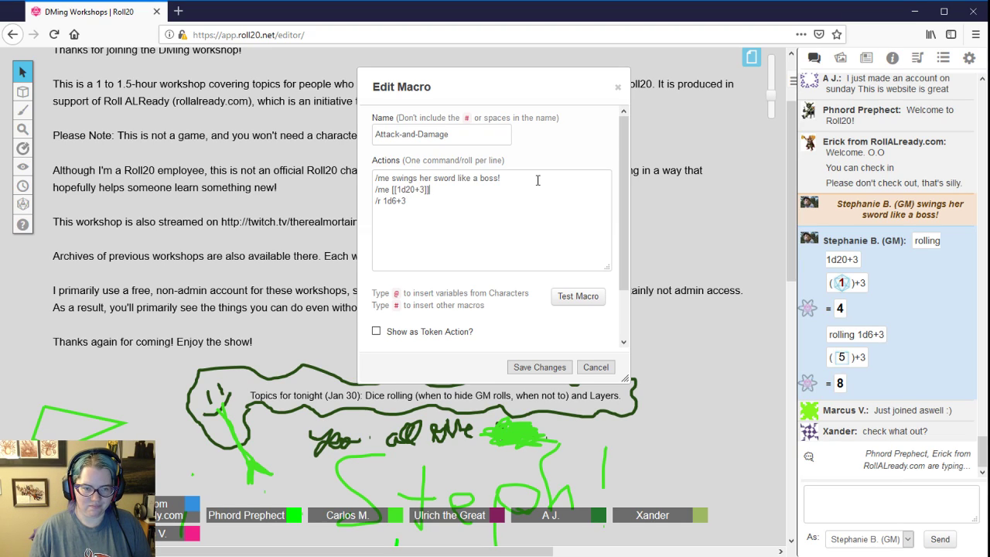
{"action": "key", "text": "Home"}
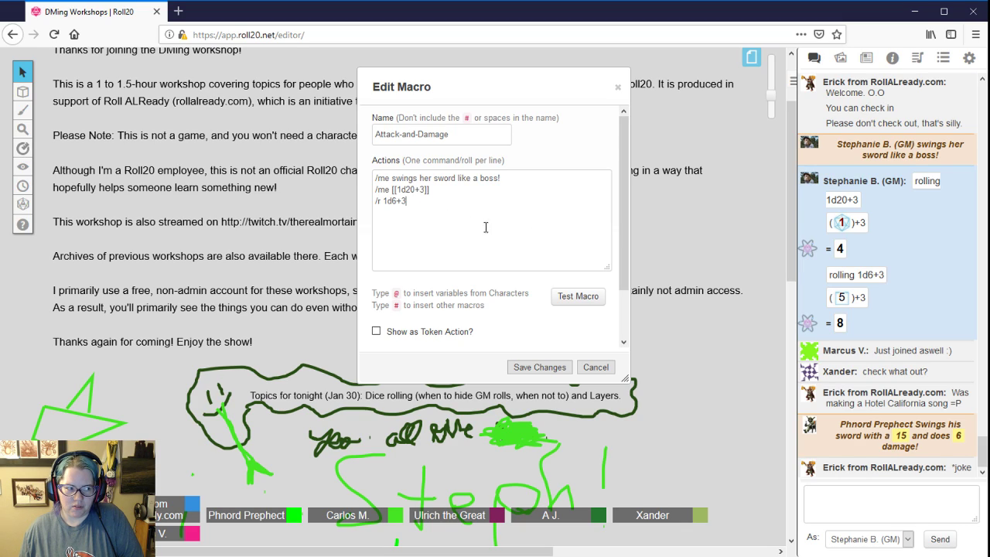
{"action": "left_click_drag", "start_coordinate": [407, 202], "coordinate": [373, 191]}
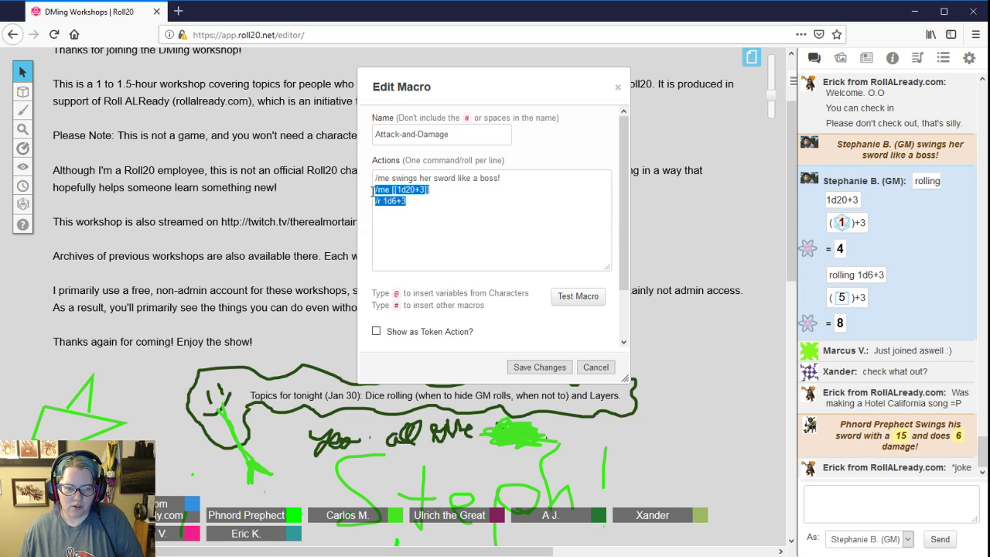
{"action": "left_click", "coordinate": [373, 191]}
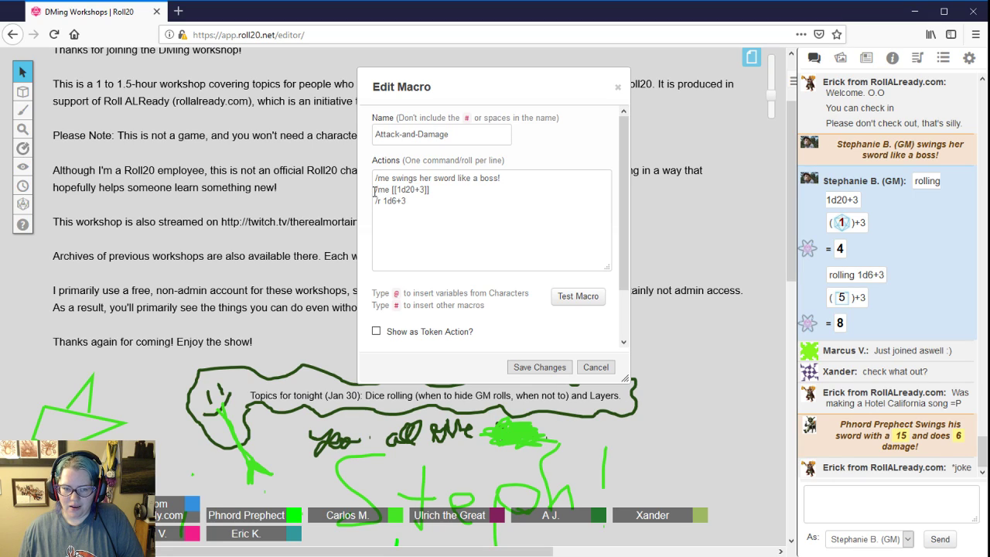
{"action": "left_click_drag", "start_coordinate": [375, 190], "coordinate": [441, 209]}
{"action": "left_click", "coordinate": [418, 207]}
{"action": "left_click", "coordinate": [379, 207]}
{"action": "left_click", "coordinate": [376, 193]}
{"action": "left_click", "coordinate": [441, 209]}
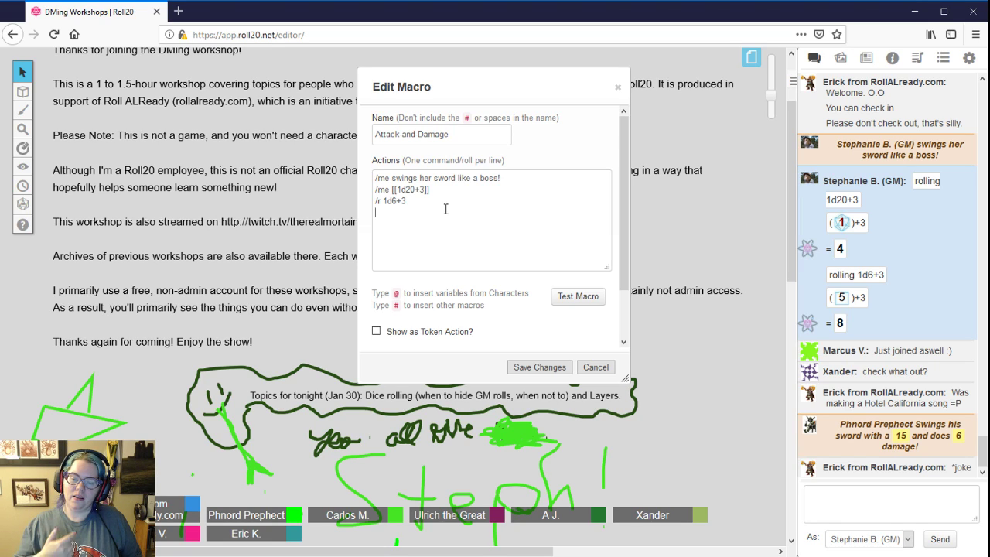
Step: Remove the second "/me" and its line break so the inline attack roll follows "like a boss!" on the first line
{"action": "key", "text": "Return"}
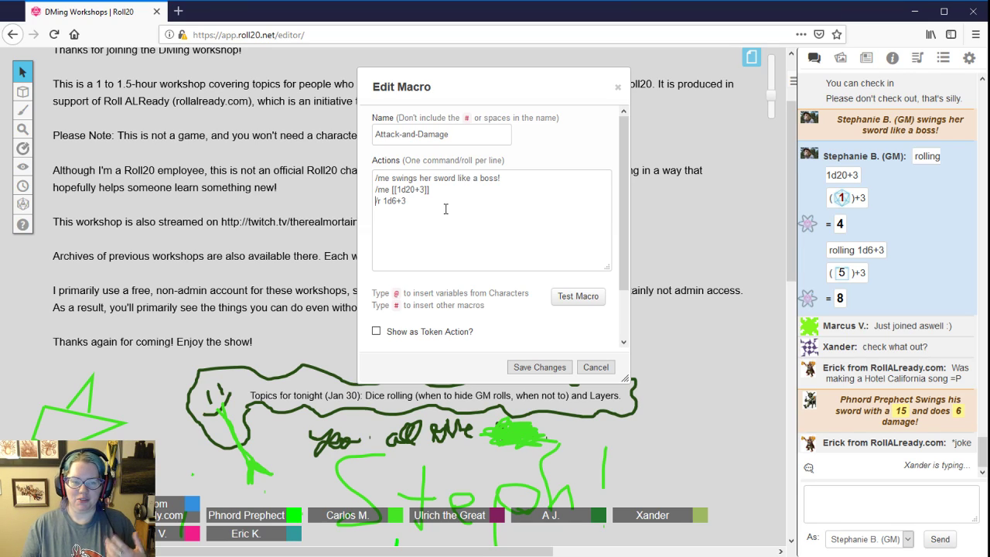
{"action": "key", "text": "shift+ctrl+Right"}
{"action": "key", "text": "BackSpace"}
{"action": "key", "text": "BackSpace"}
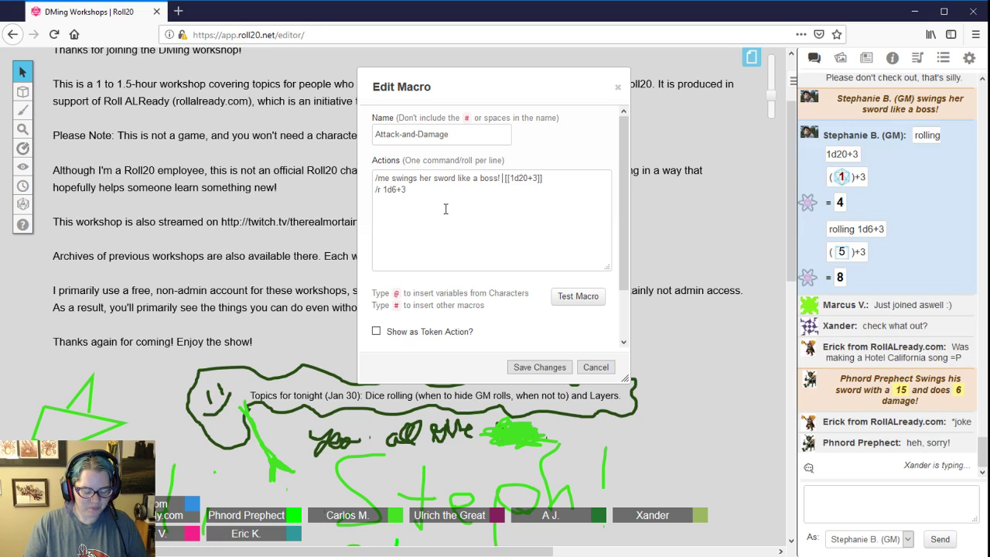
Step: Insert the words "Rolls a" before the inline roll [[1d20+3]] in the emote
{"action": "type", "text": "Rolles "}
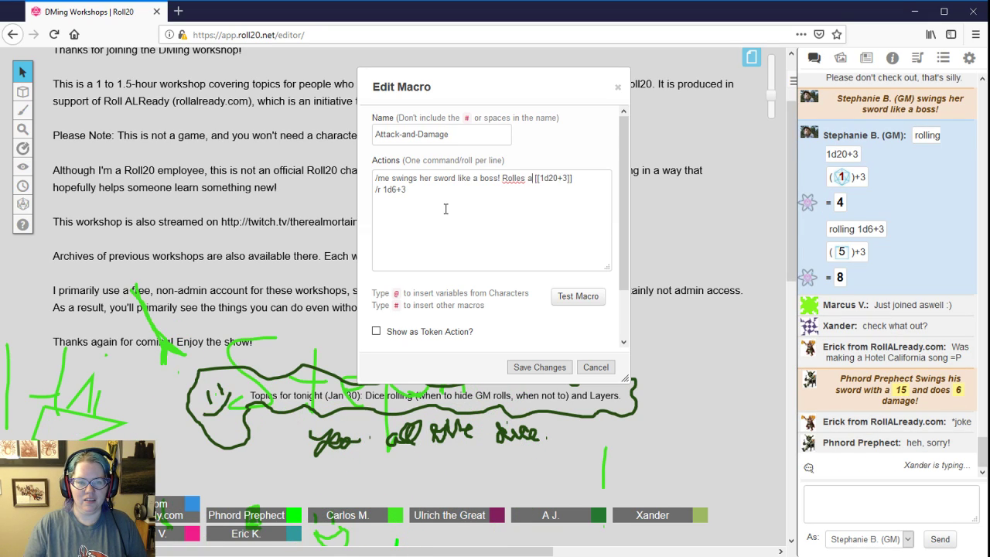
{"action": "type", "text": "a"}
{"action": "key", "text": "Left"}
{"action": "key", "text": "Left"}
{"action": "key", "text": "Left"}
{"action": "key", "text": "Left"}
{"action": "key", "text": "BackSpace"}
{"action": "left_click", "coordinate": [445, 209]}
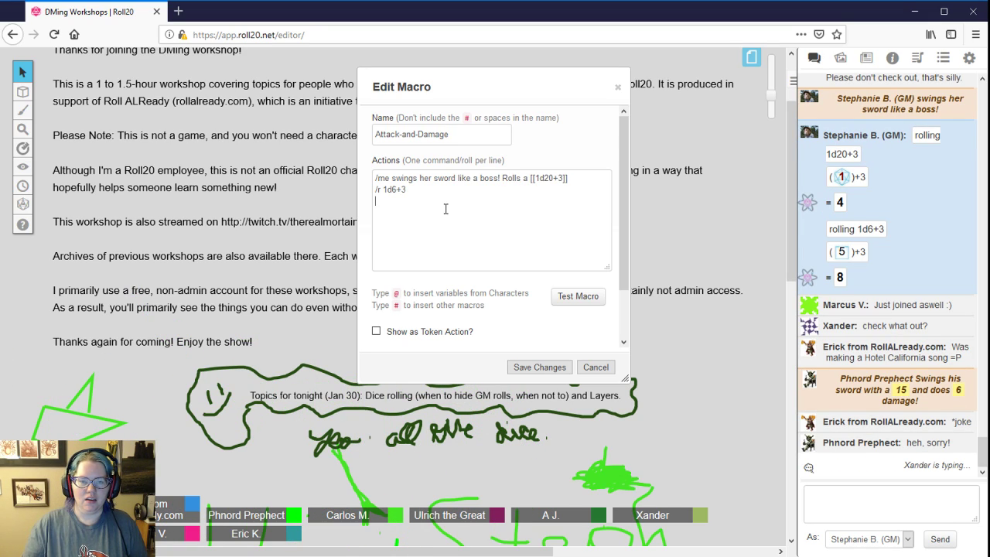
Step: Replace the separate damage roll line with "and does [[1d6+3]]" at the end of the emote, and test the macro
{"action": "key", "text": "Up"}
{"action": "key", "text": "Delete"}
{"action": "key", "text": "Delete"}
{"action": "key", "text": "Delete"}
{"action": "type", "text": "and doe"}
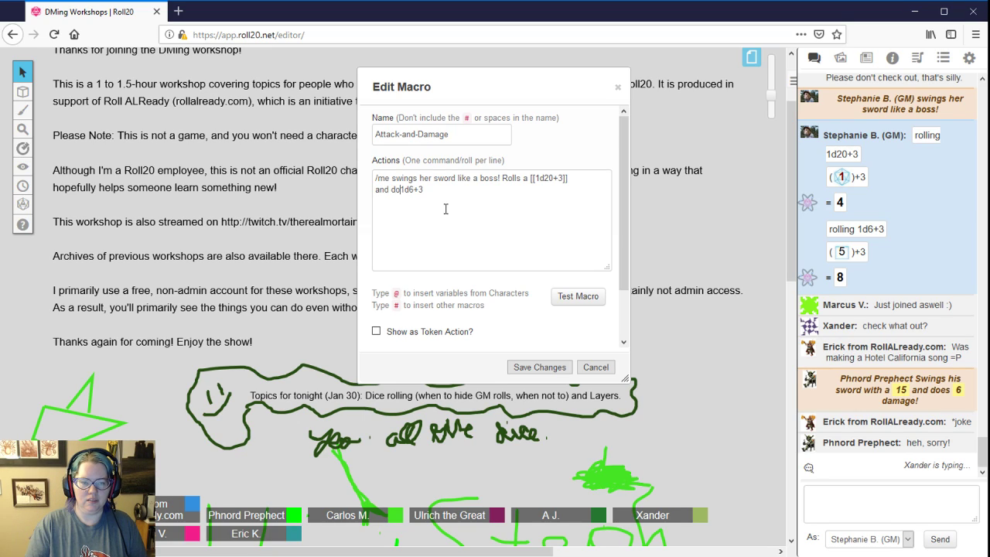
{"action": "type", "text": "s"}
{"action": "key", "text": "Home"}
{"action": "key", "text": "BackSpace"}
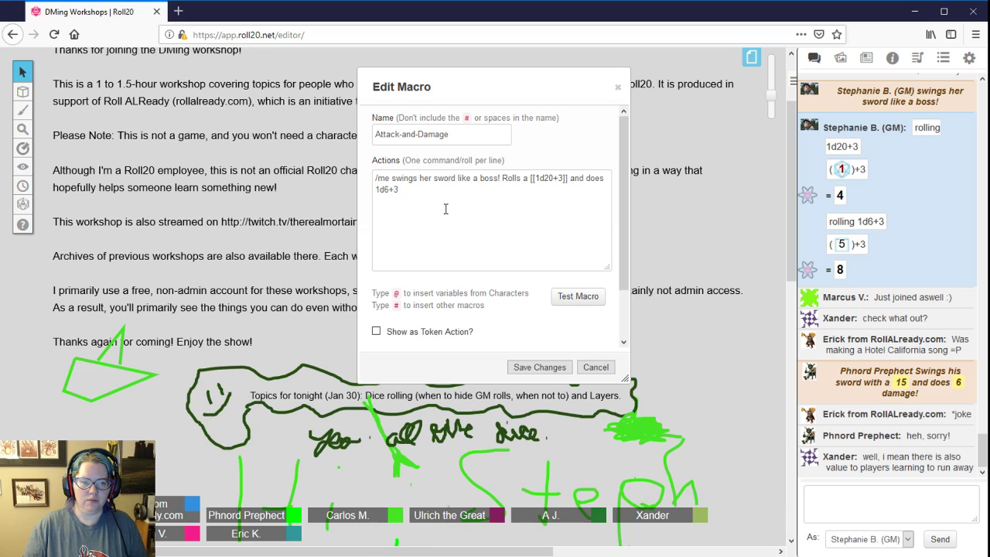
{"action": "type", "text": "[[1d6+3]]"}
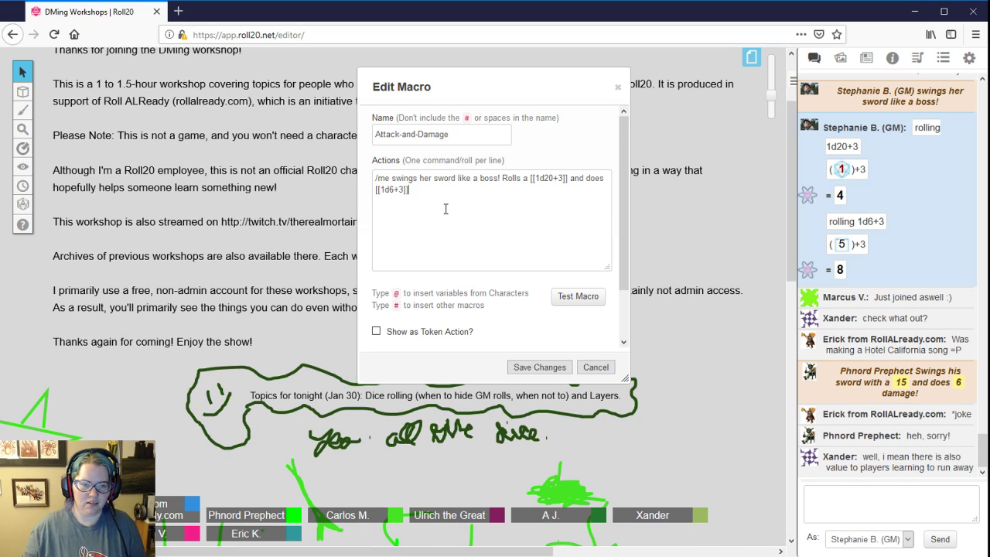
{"action": "left_click", "coordinate": [561, 298]}
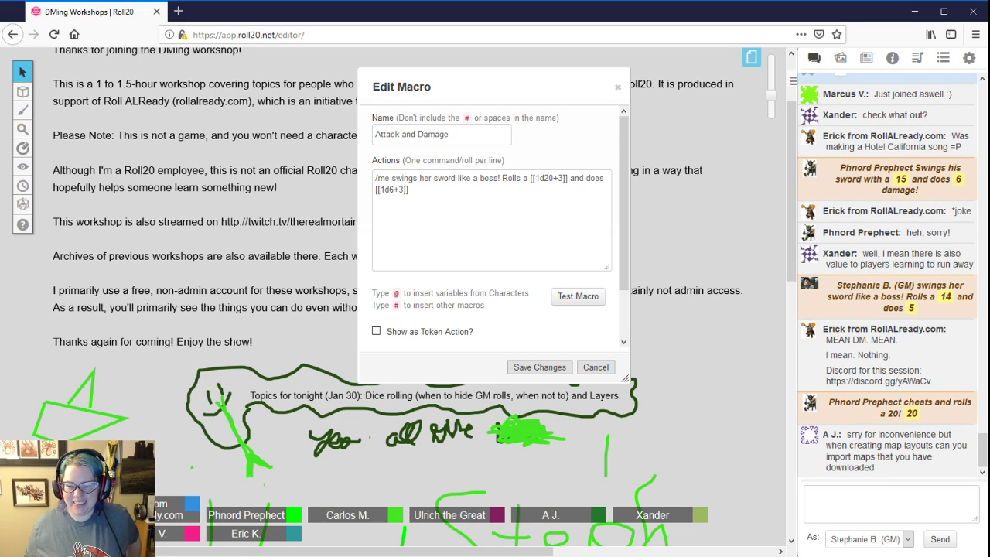
Step: Answer the map import question in the chat with "Yes, absolutely."
{"action": "left_click", "coordinate": [822, 501]}
{"action": "type", "text": "Yes, absolutely."}
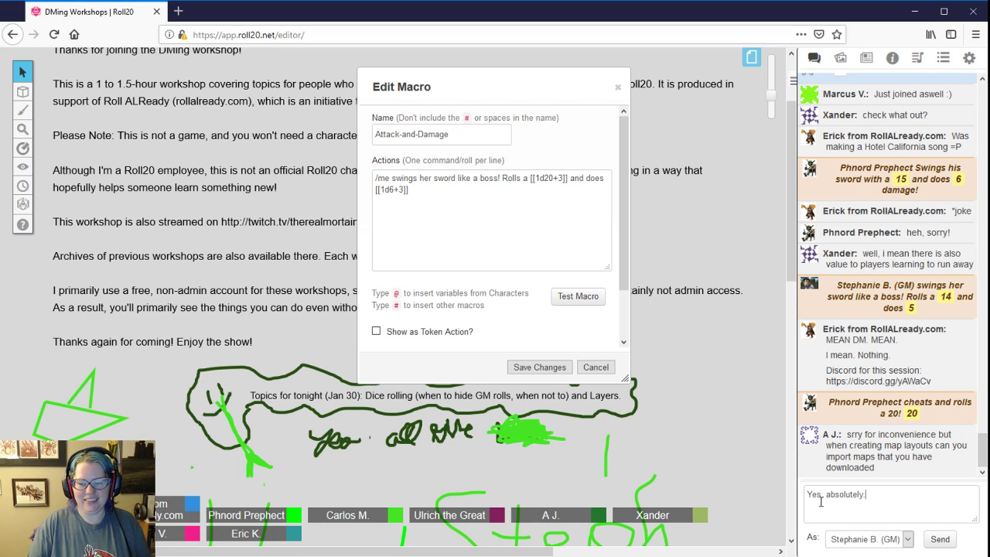
{"action": "key", "text": "Return"}
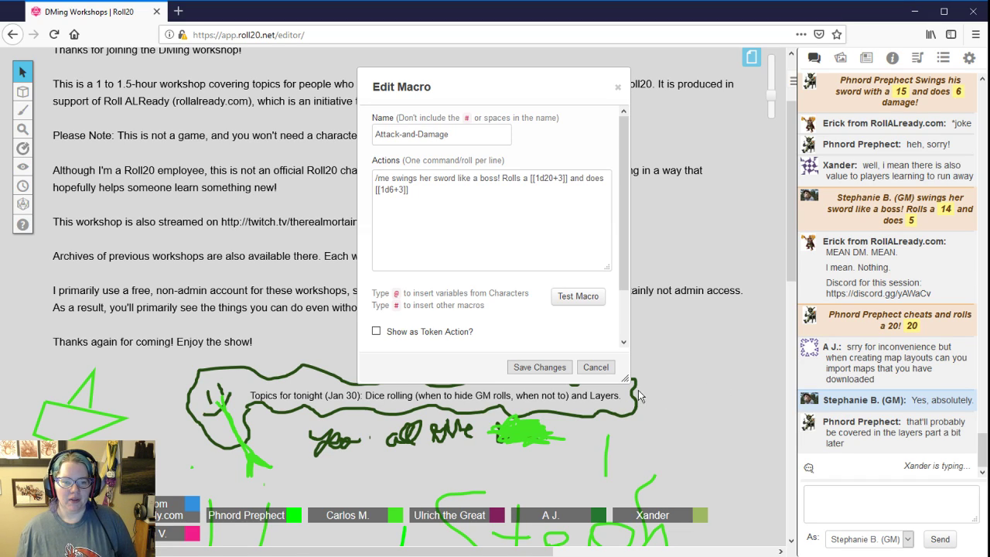
Step: Save the changes to the Attack-and-Damage macro and start a new chat message
{"action": "left_click", "coordinate": [539, 367]}
{"action": "left_click", "coordinate": [838, 523]}
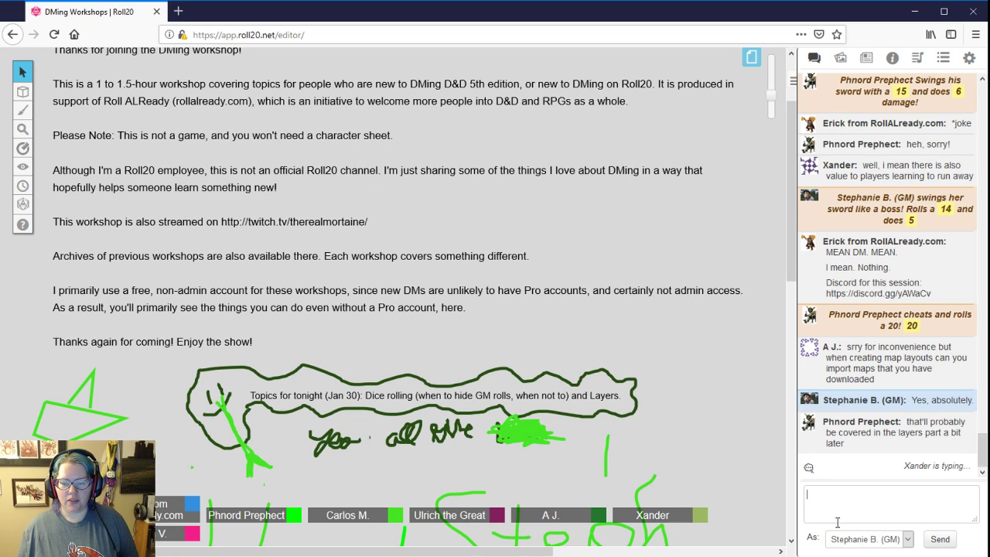